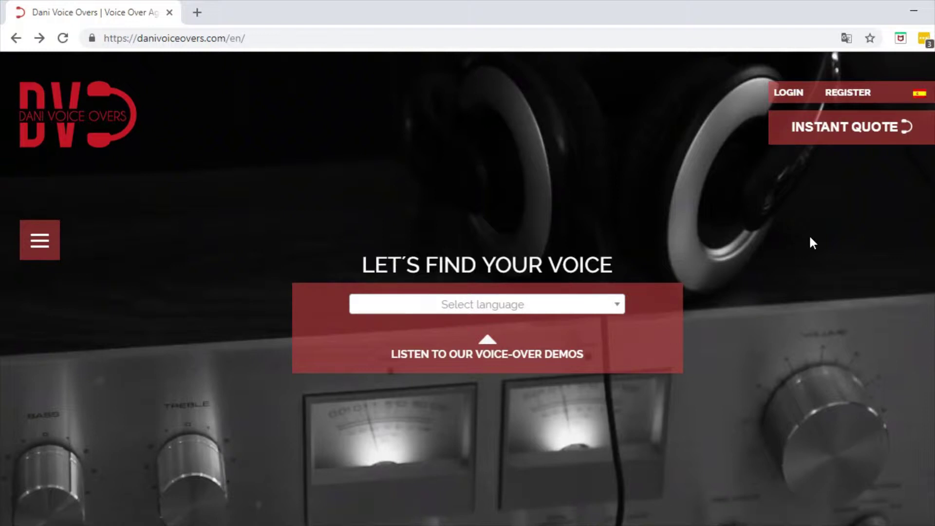
- Go to audacityteam.org in Chrome
click(696, 39)
text(audacit)
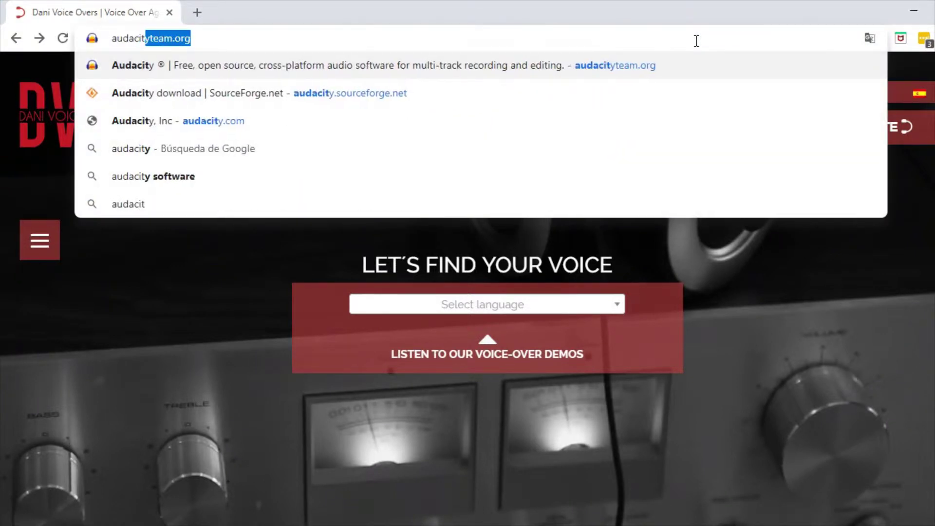
text(yteam.org)
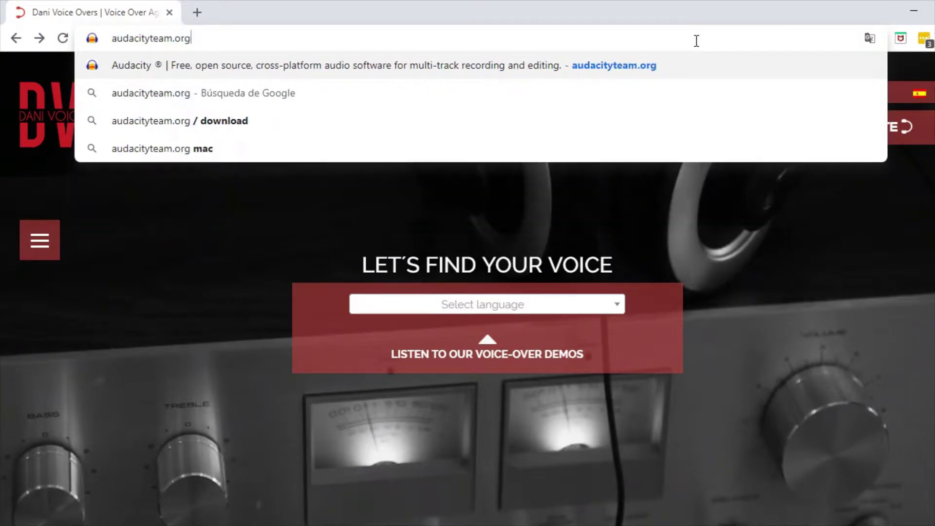
key(Return)
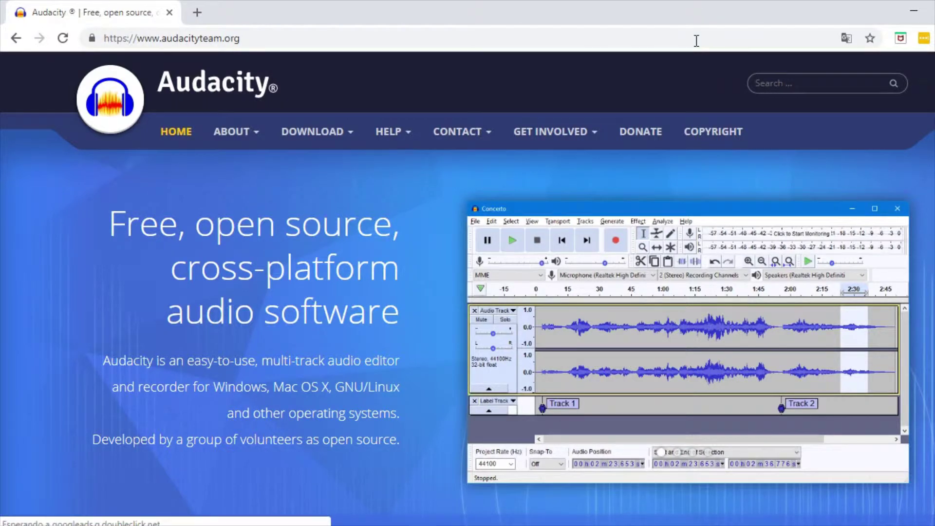
- Start downloading the Audacity 2.3.0 Windows Installer from FossHub
mouse_move(356, 141)
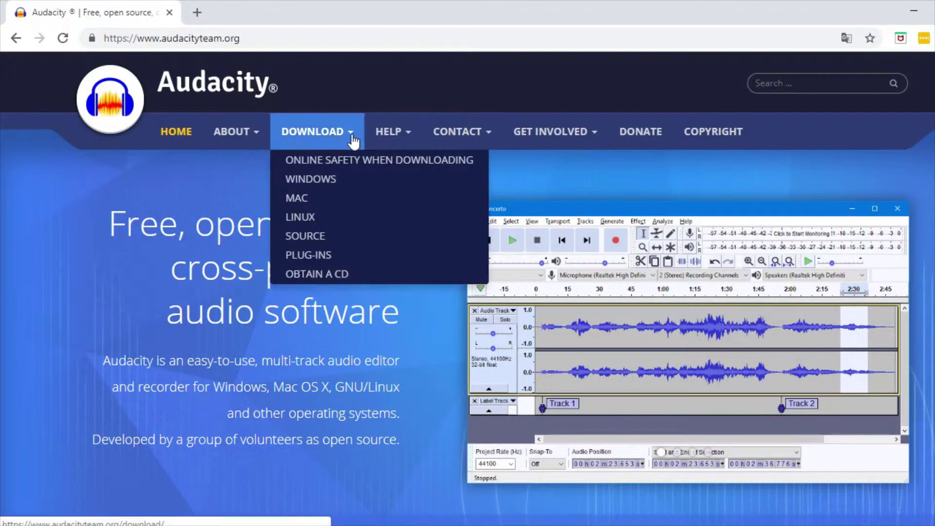
click(312, 178)
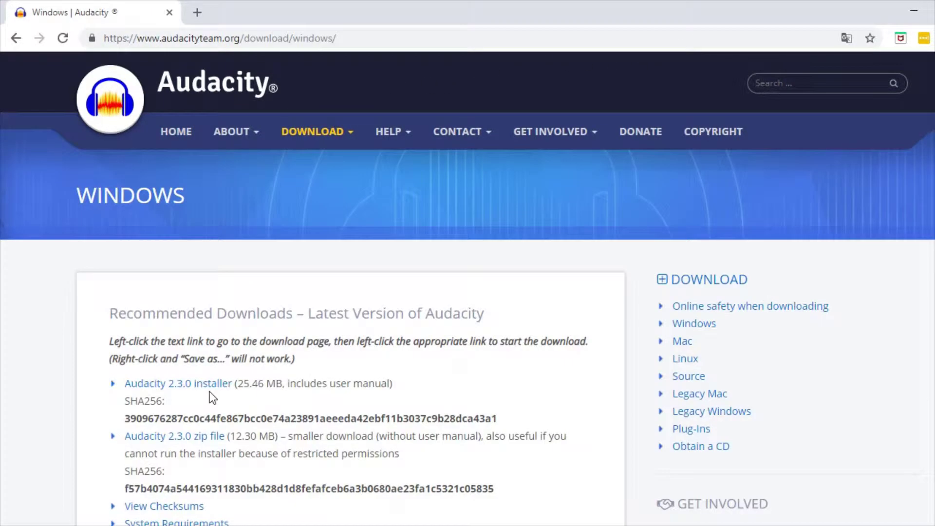
click(200, 385)
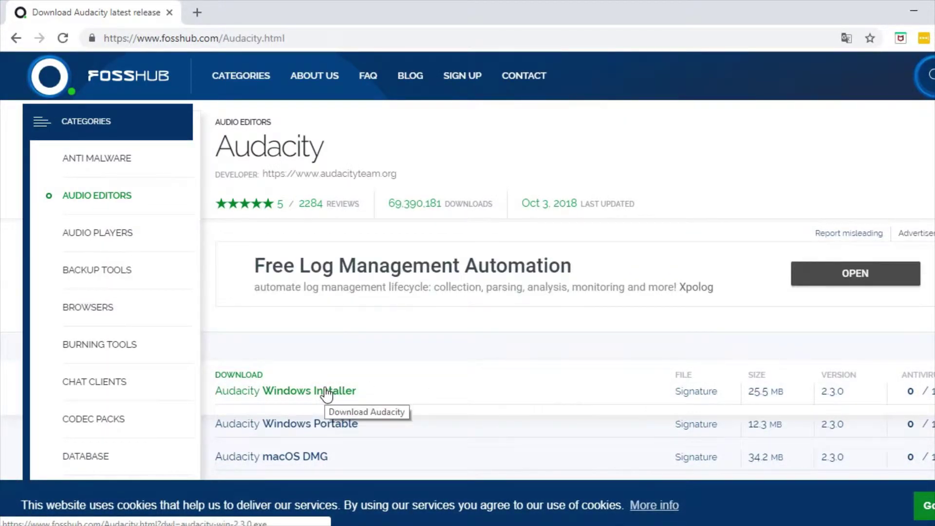
click(397, 393)
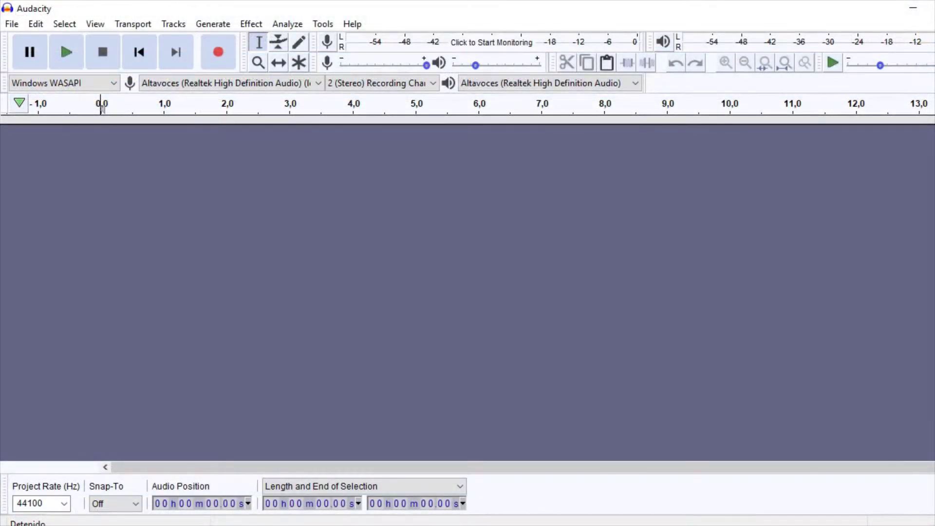
mouse_move(369, 525)
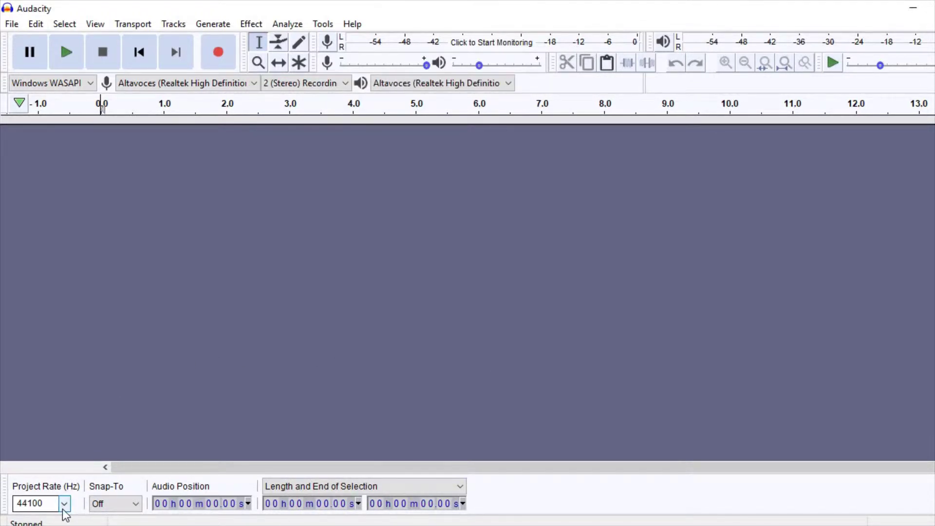
click(63, 510)
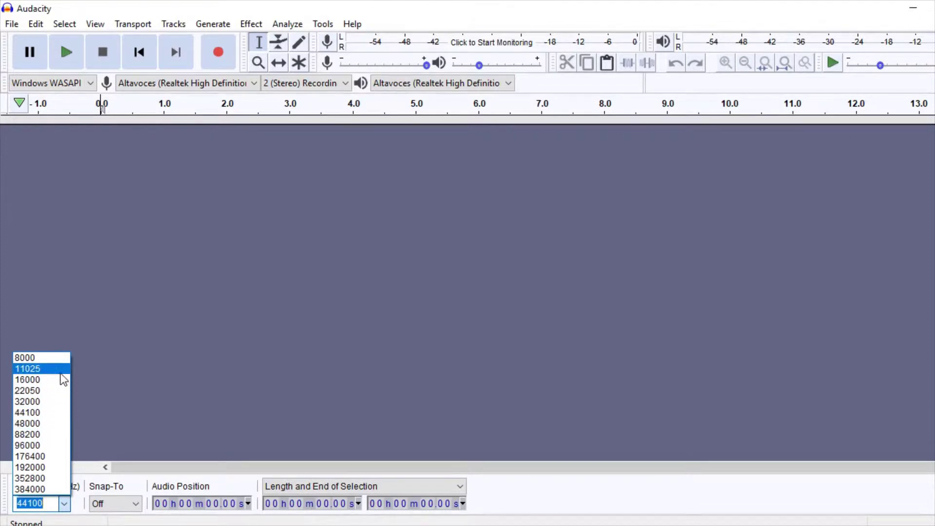
click(65, 420)
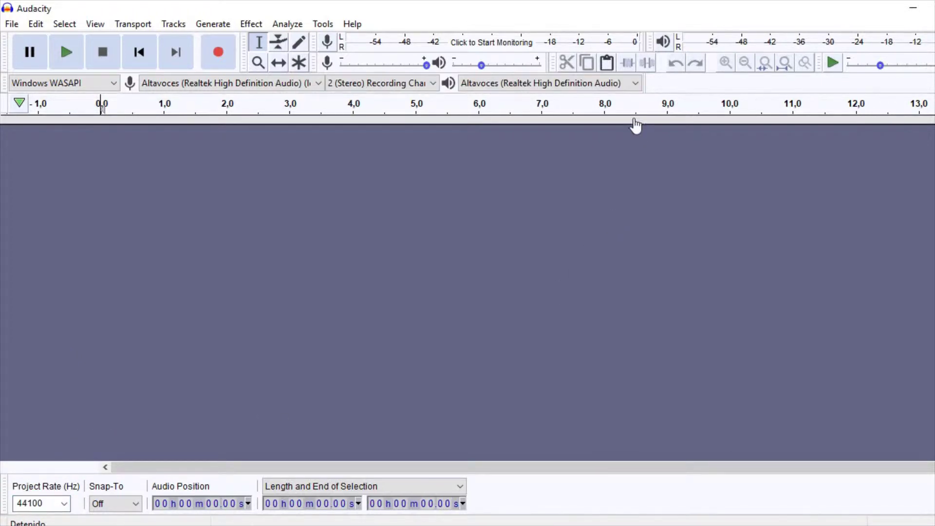
- Lower the playback volume slightly, keeping the playback device and the loopback recording device
click(636, 83)
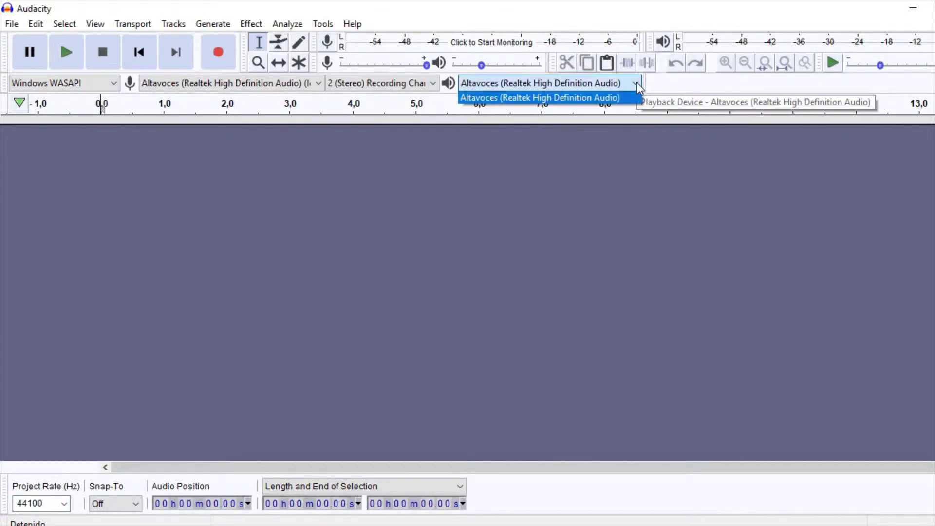
click(636, 83)
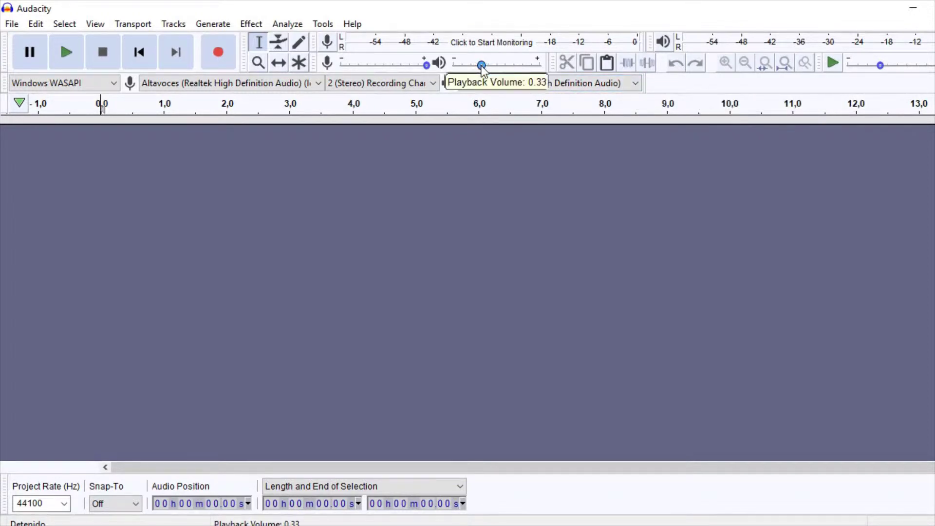
mouse_move(482, 65)
mouse_down()
mouse_move(494, 66)
mouse_move(481, 70)
mouse_up()
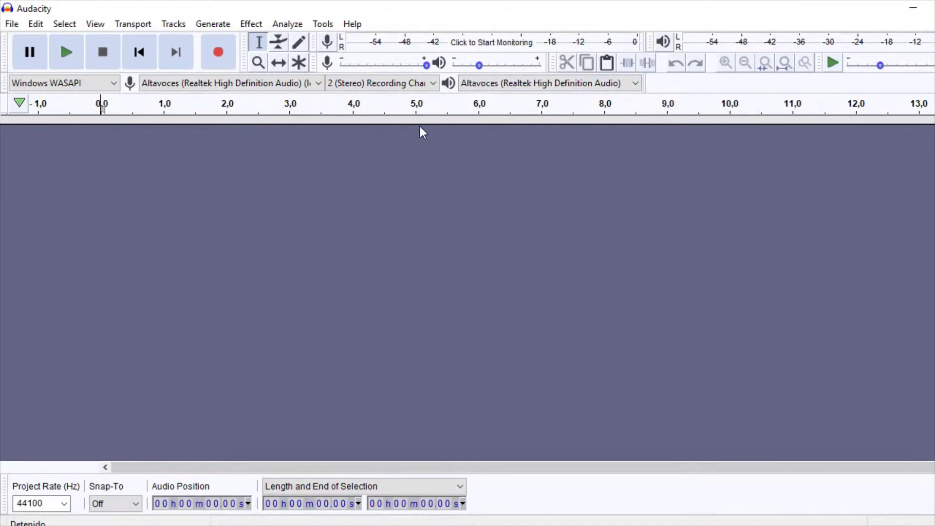
click(317, 88)
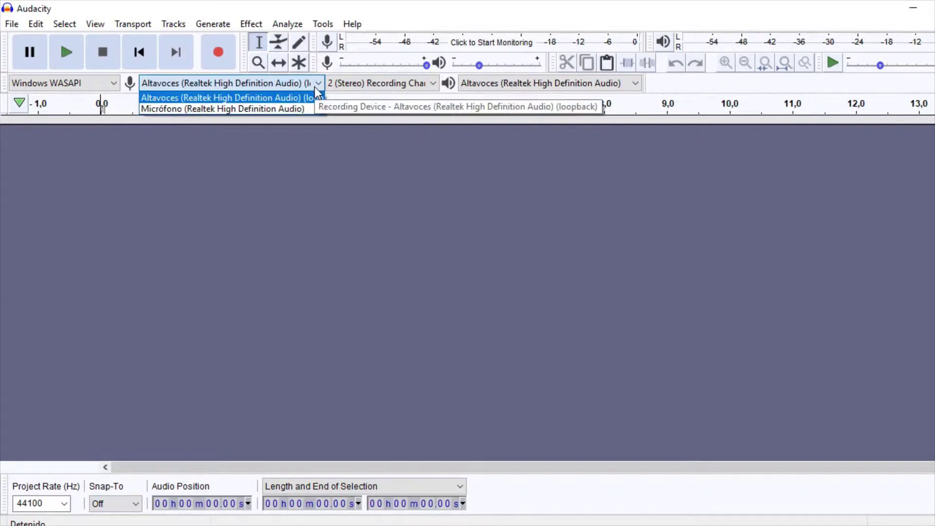
click(317, 90)
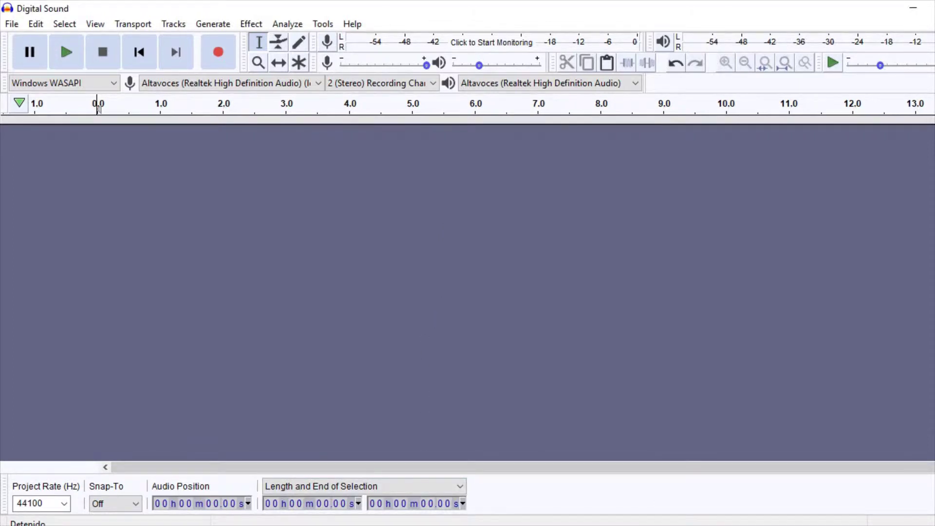
- Drag the Digital Sound file from the Prueba folder into Audacity as a track
key(alt+Tab)
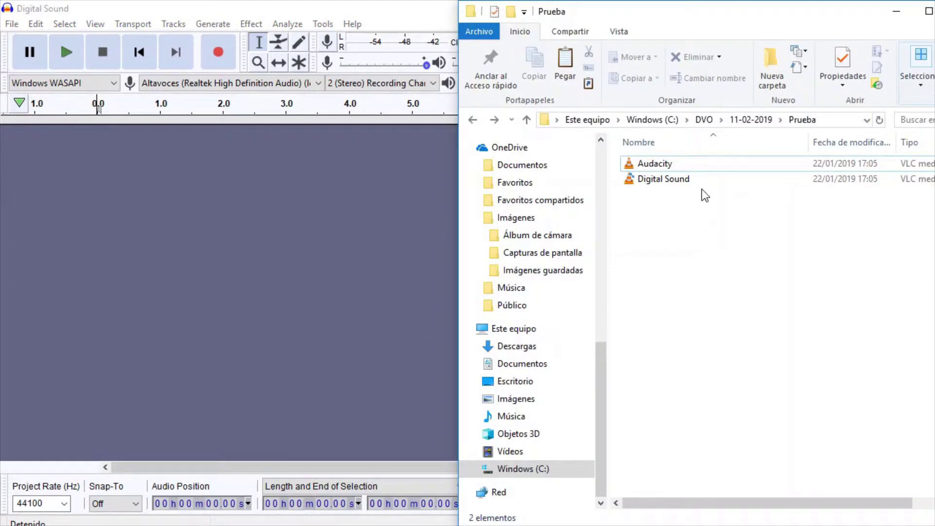
click(708, 177)
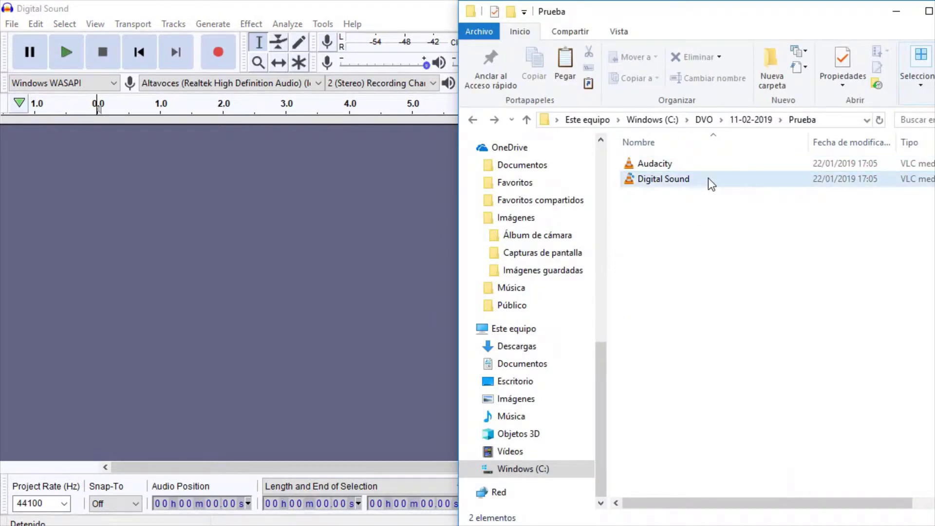
click(708, 178)
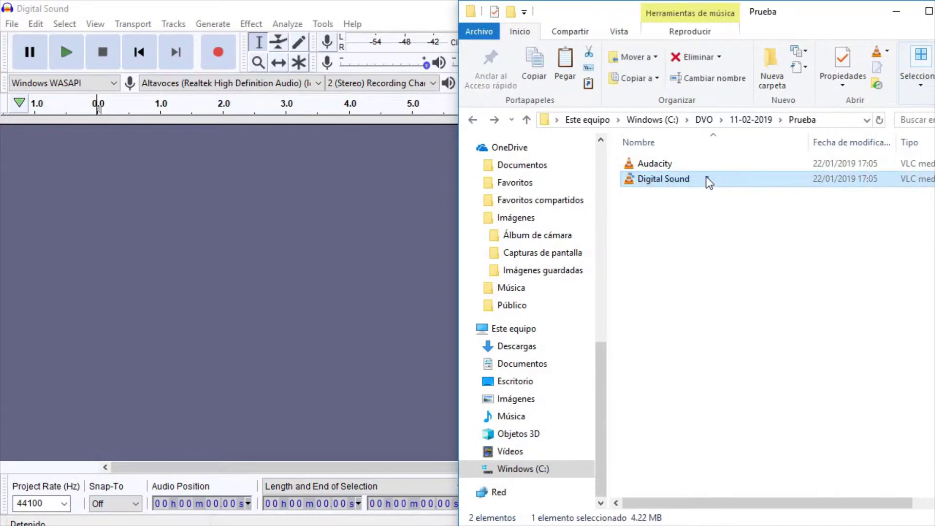
drag(708, 177, 332, 217)
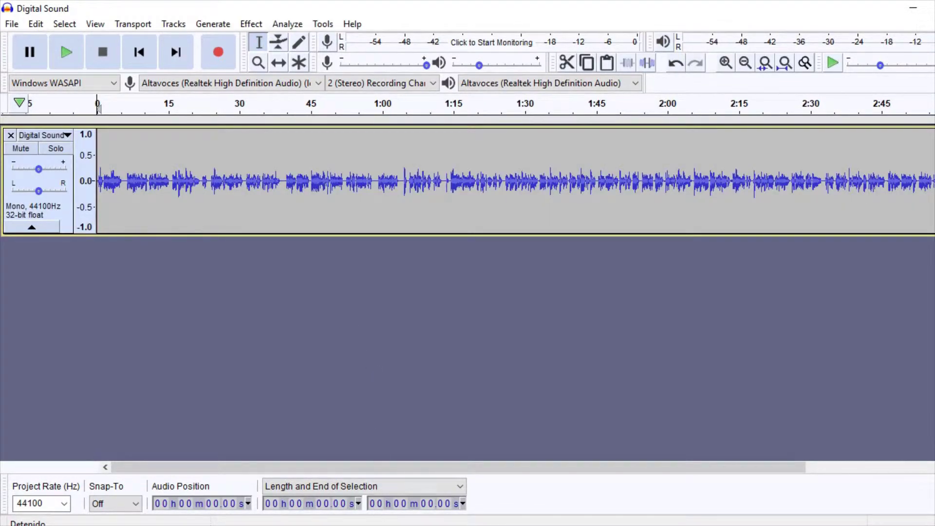
- Drag the Audacity recording file from the Prueba folder into the project
key(alt+Tab)
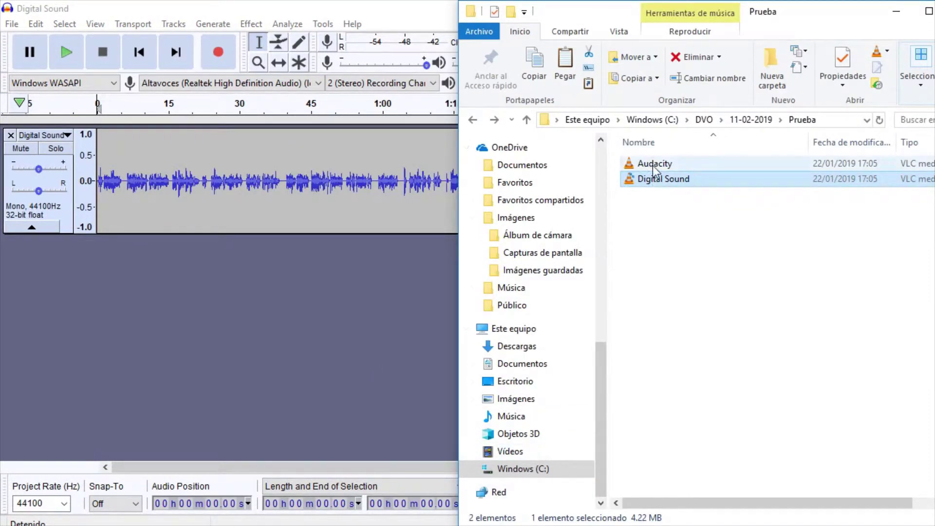
click(689, 163)
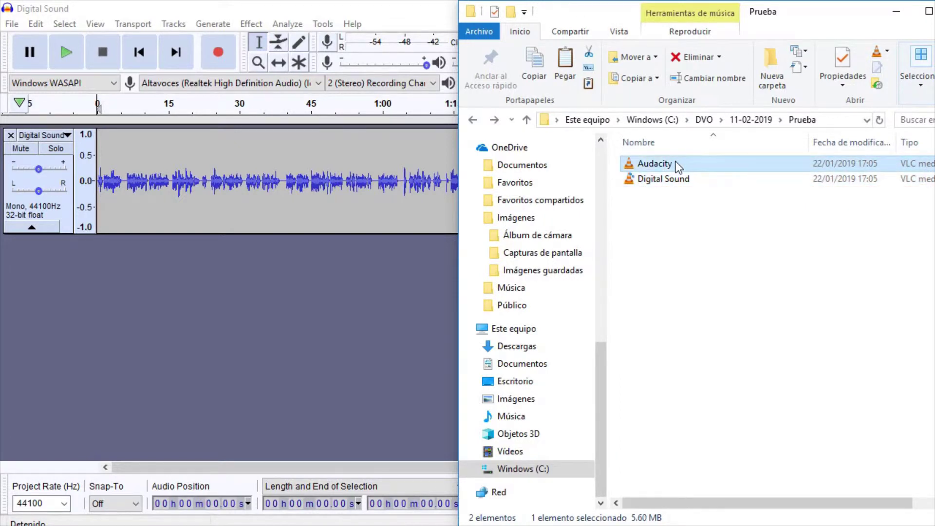
drag(676, 162, 226, 428)
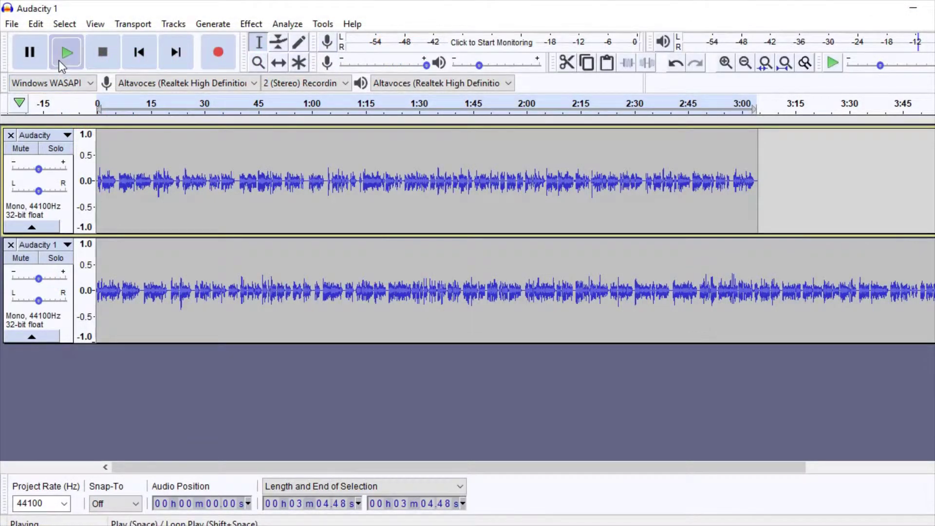
- Play the Audacity and Audacity 1 tracks together
click(60, 61)
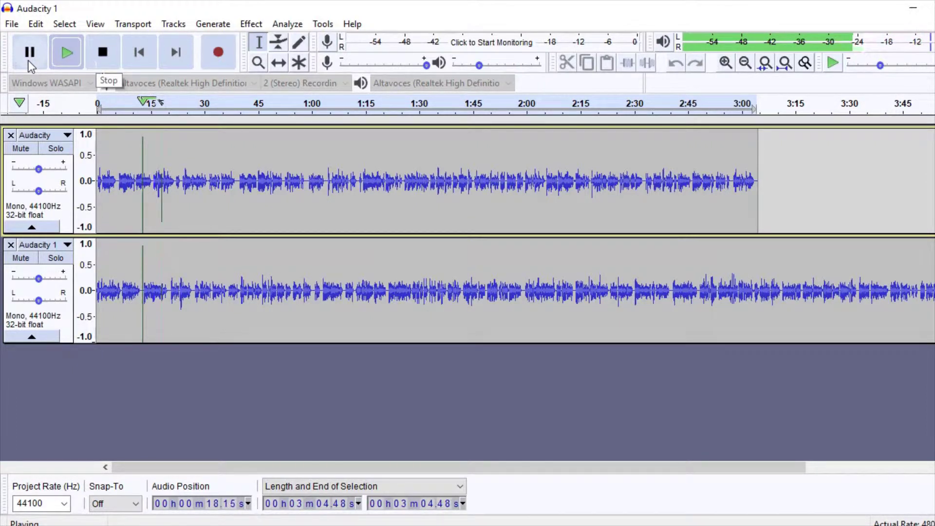
- Stop playback and resume listening from about 1:03 in the top track
click(100, 62)
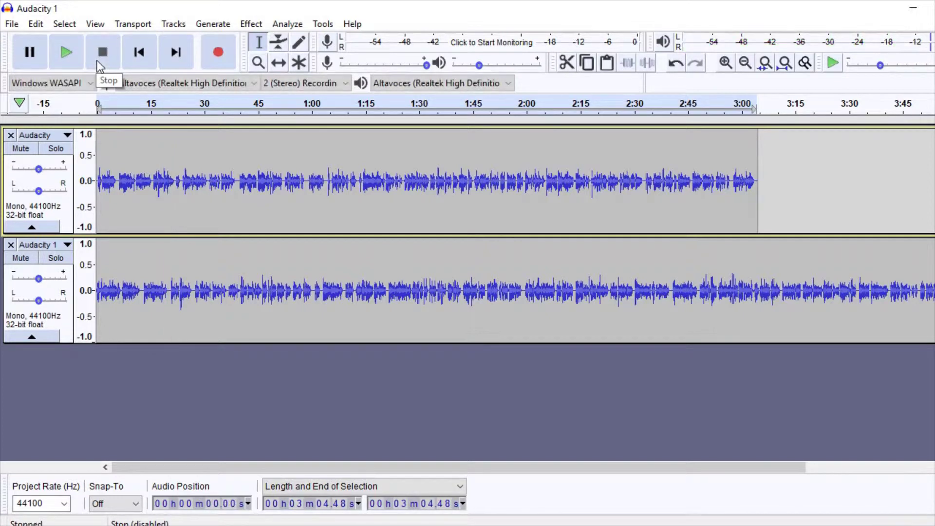
click(324, 214)
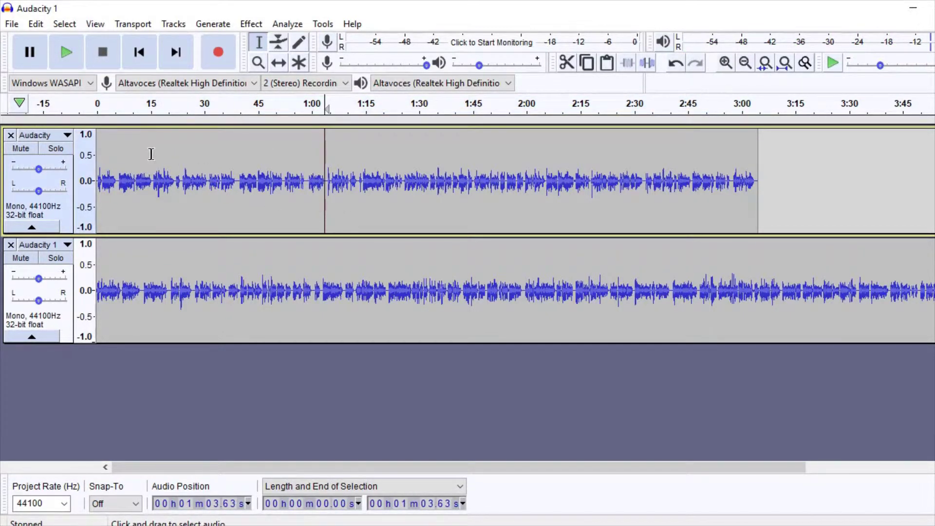
key(space)
key(space)
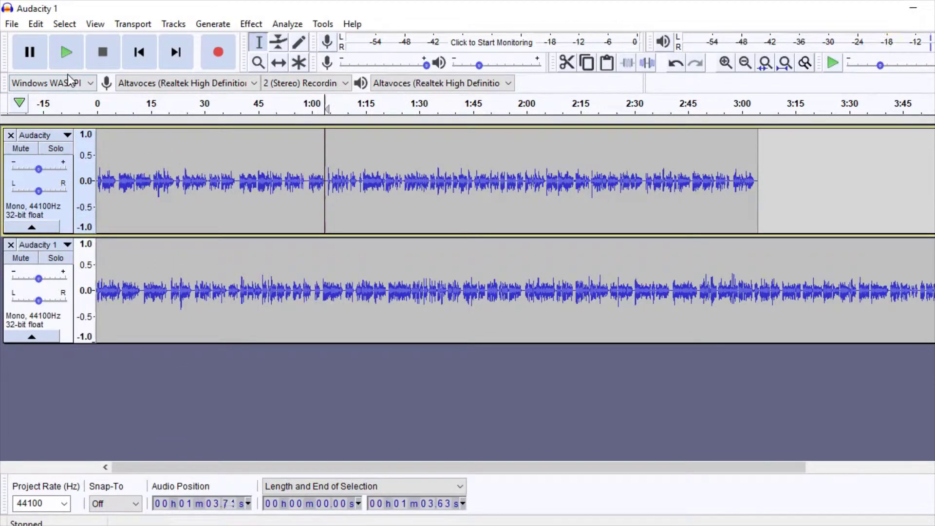
click(68, 62)
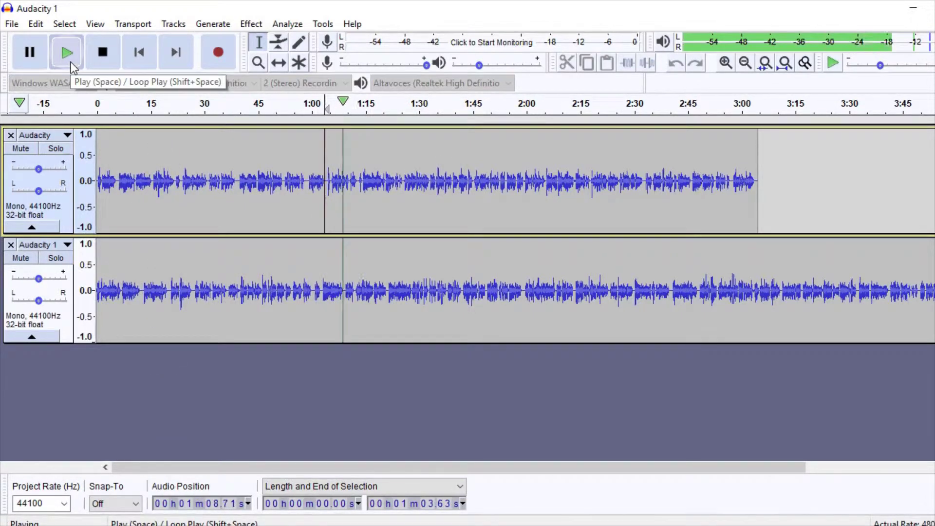
- Split Delete 1:12.19–1:43.19 across both tracks, leaving an empty gap
key(space)
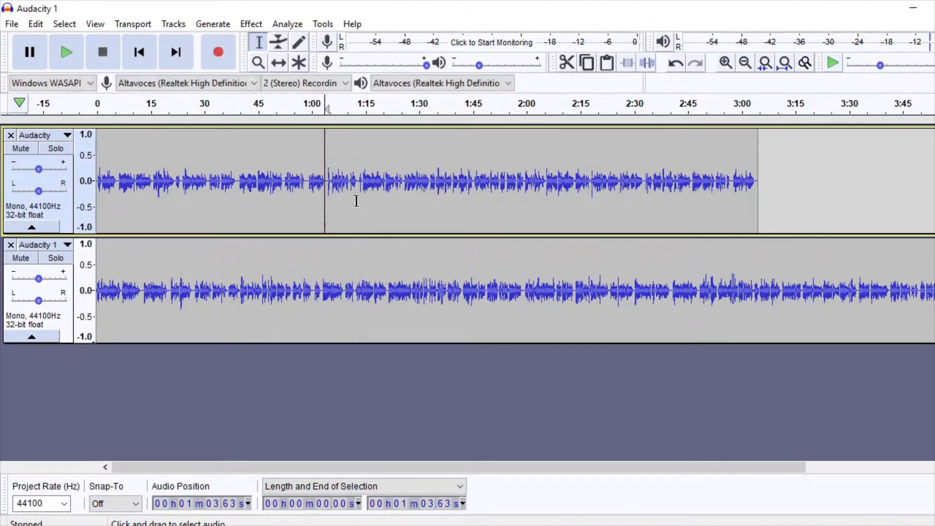
drag(355, 197, 462, 315)
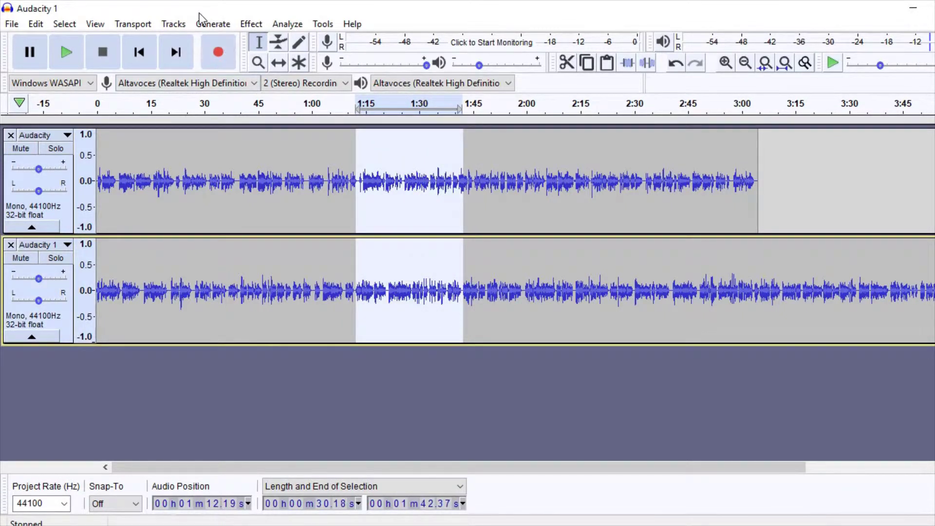
click(36, 24)
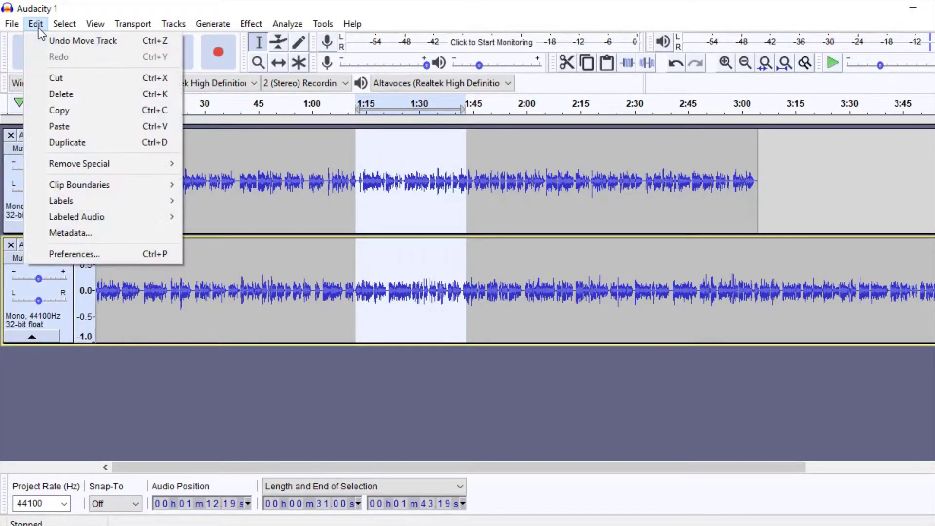
click(106, 83)
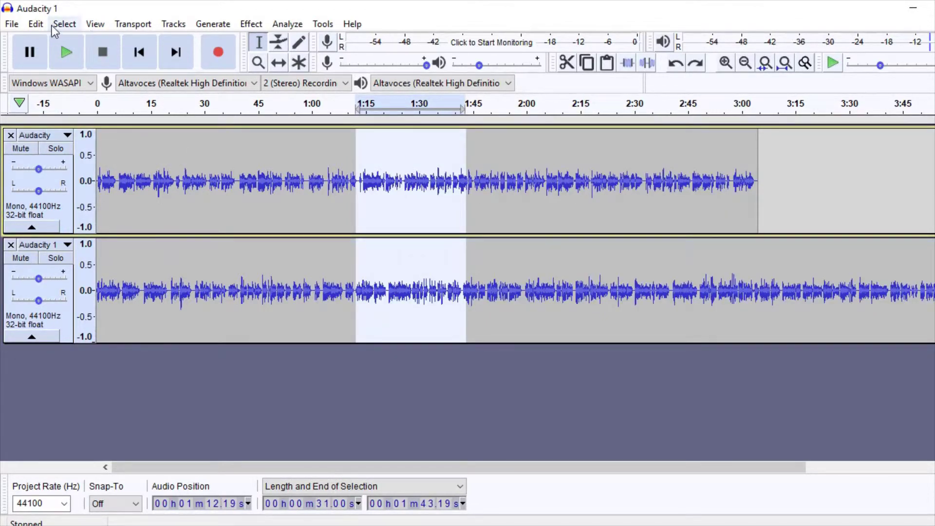
click(44, 26)
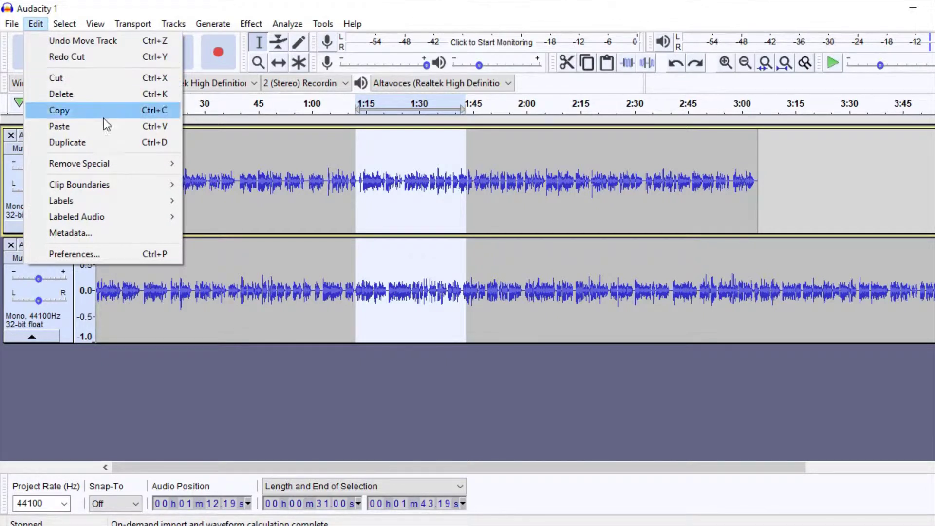
mouse_move(136, 165)
click(255, 185)
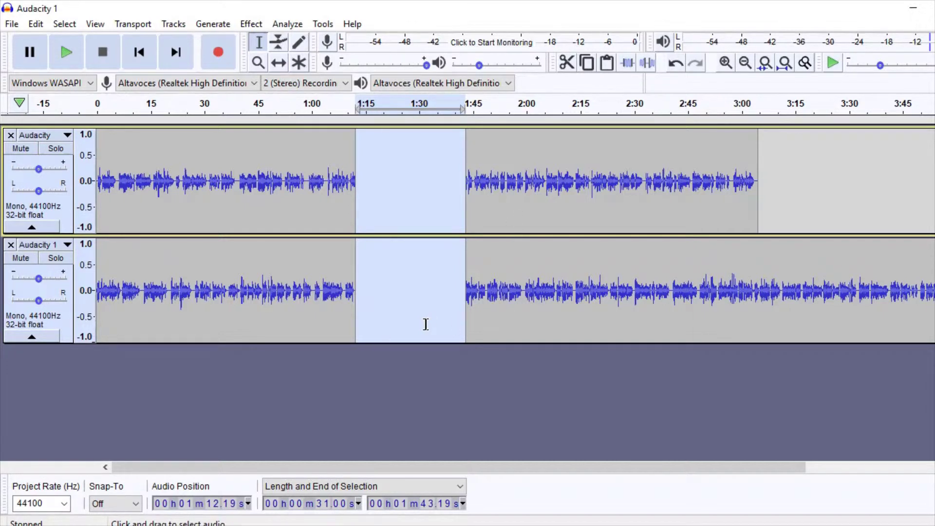
- Time-shift clips between tracks so Audacity's later part starts near 2:00, undoing the last move
click(279, 63)
drag(510, 196, 792, 198)
drag(241, 197, 592, 198)
drag(252, 283, 261, 178)
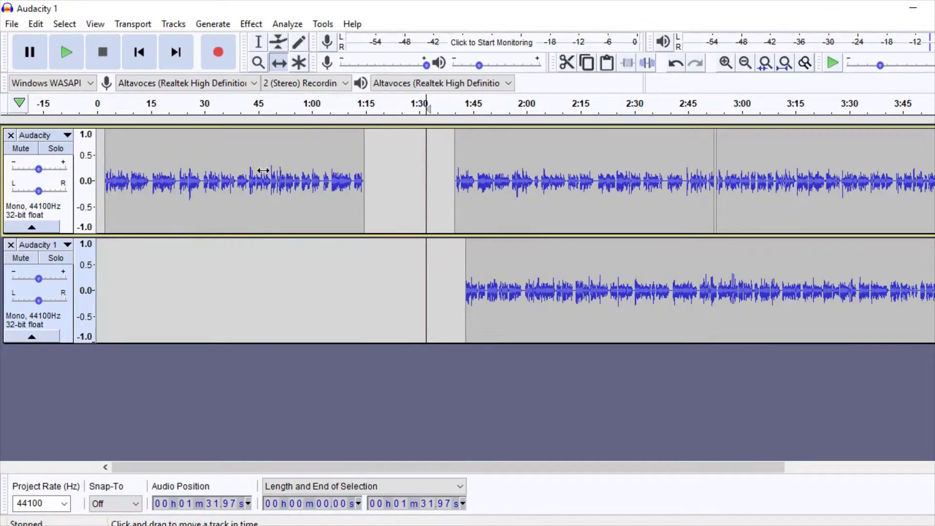
drag(684, 297, 321, 297)
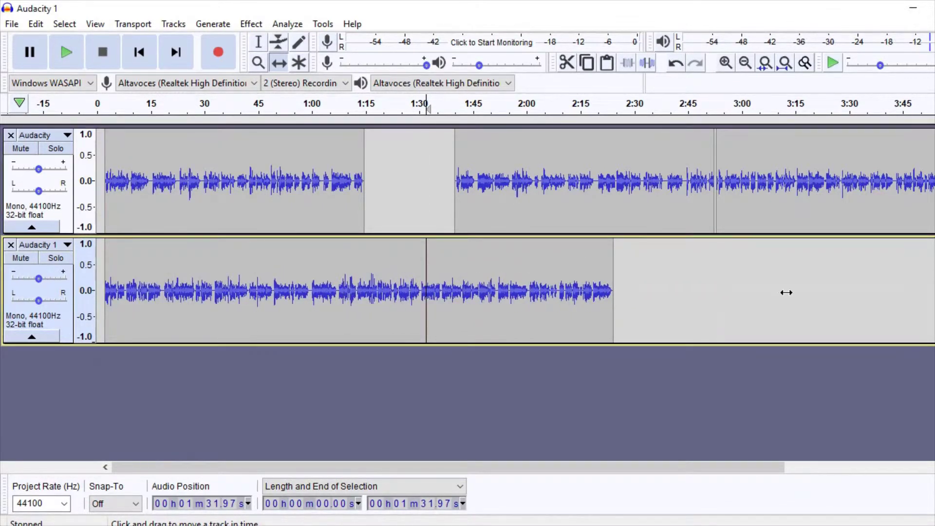
drag(686, 194, 794, 319)
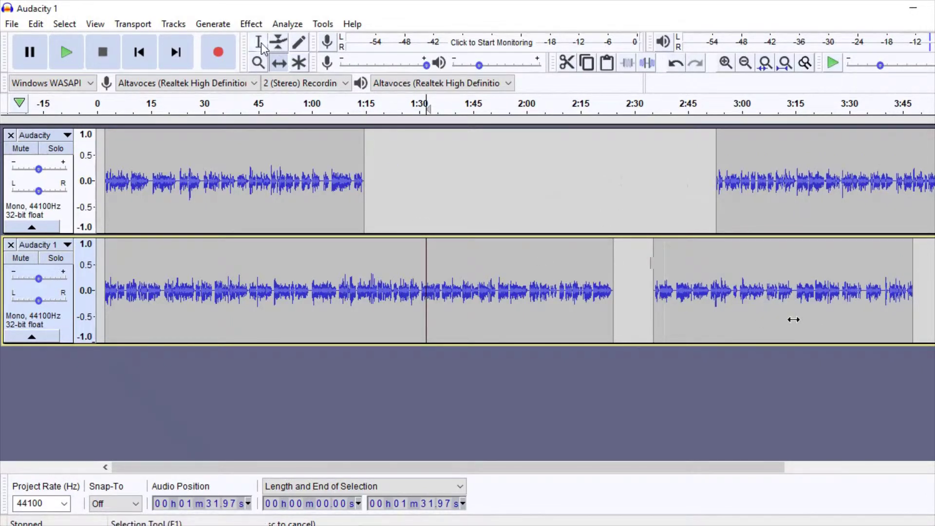
key(ctrl+z)
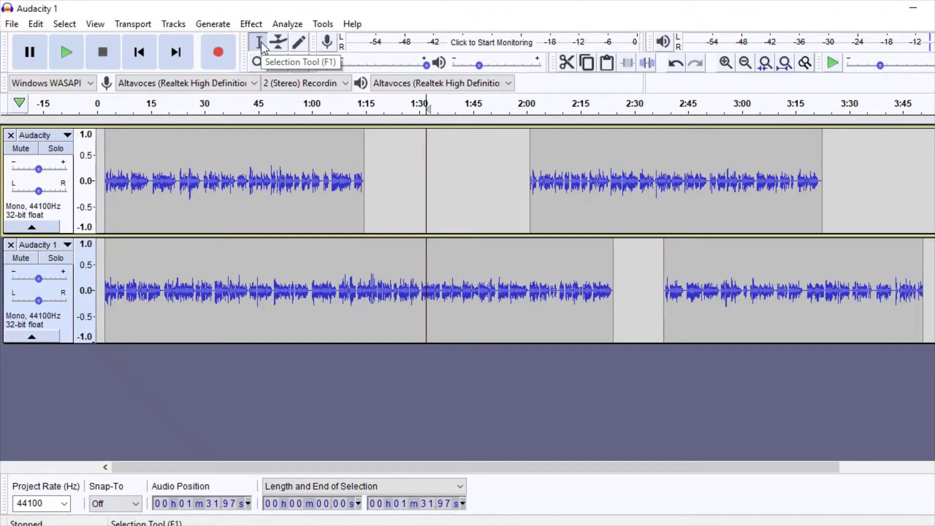
click(19, 27)
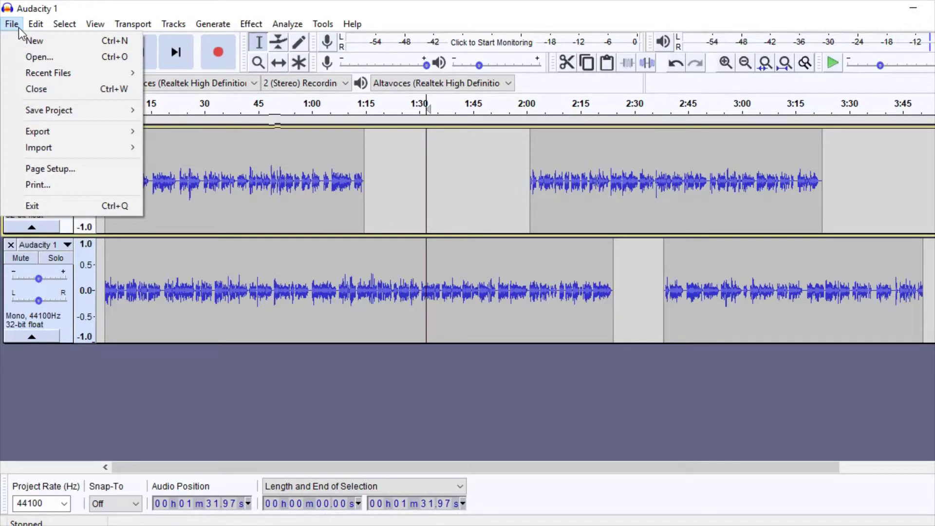
click(297, 112)
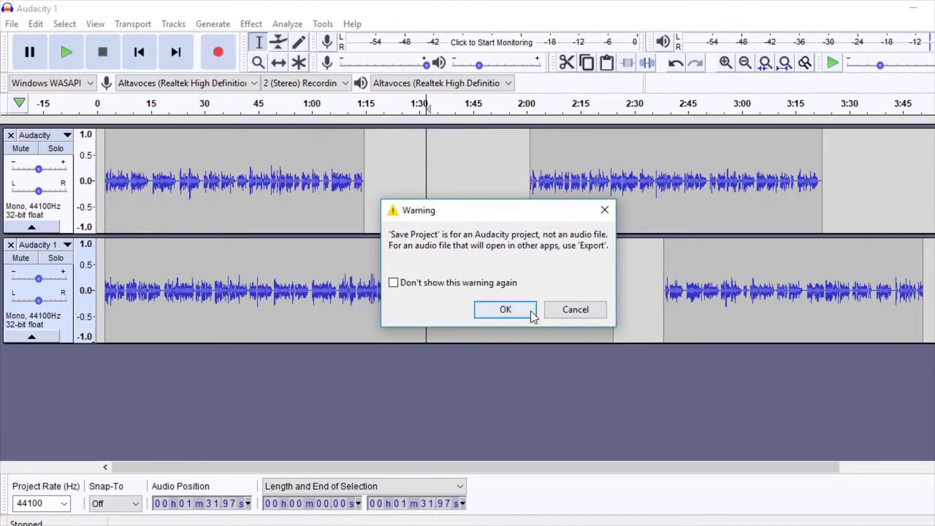
click(530, 314)
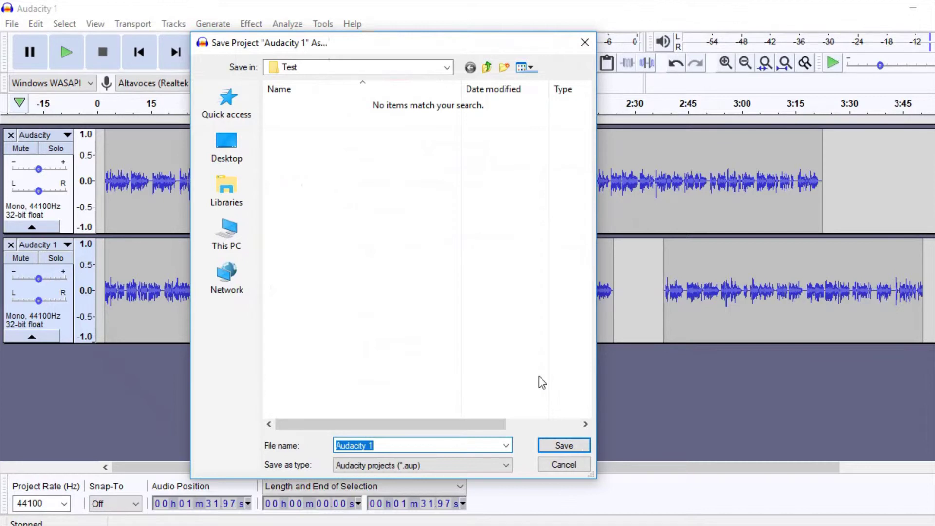
click(580, 445)
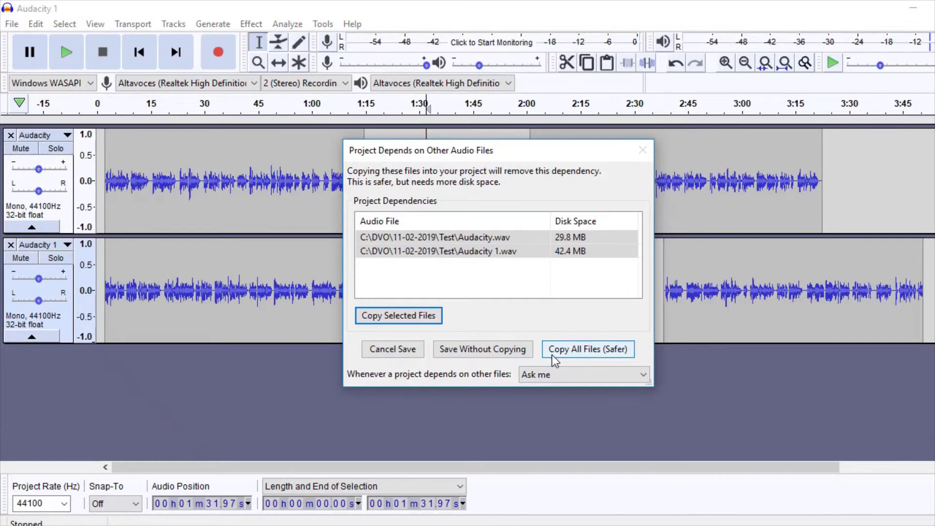
click(419, 355)
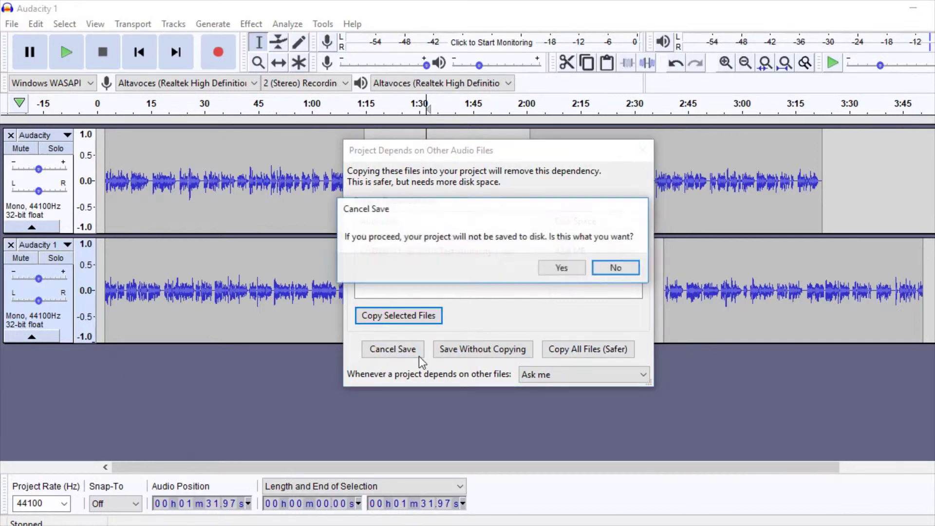
click(546, 271)
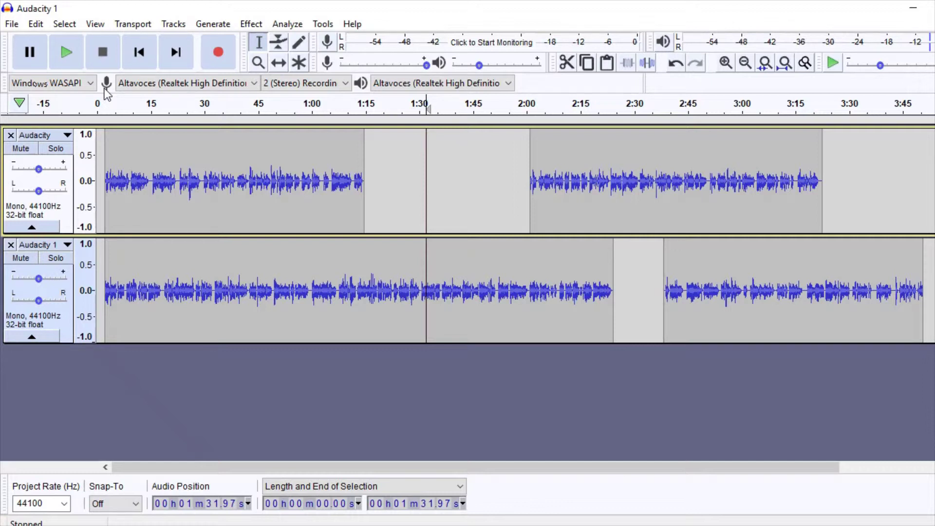
- Try Export Audio and Export Selected Audio, then bring back the File > Export submenu
key(alt+f)
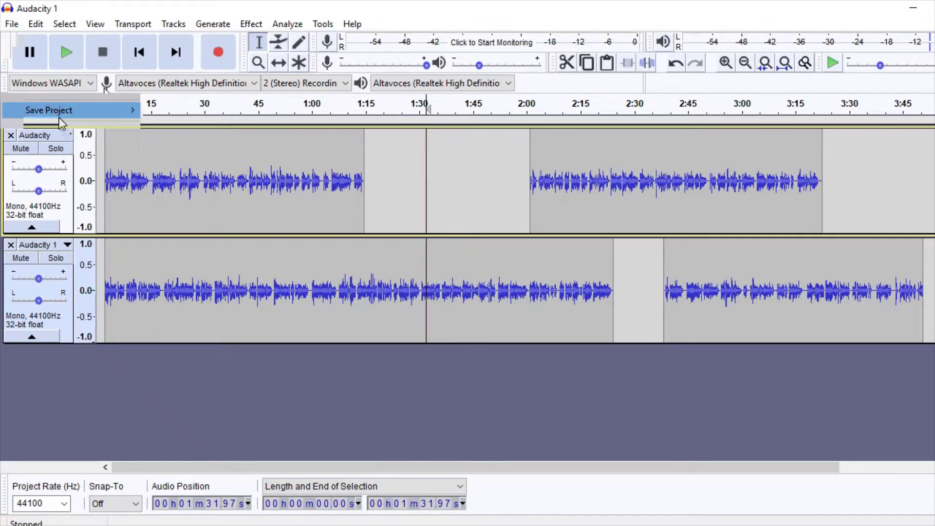
mouse_move(68, 127)
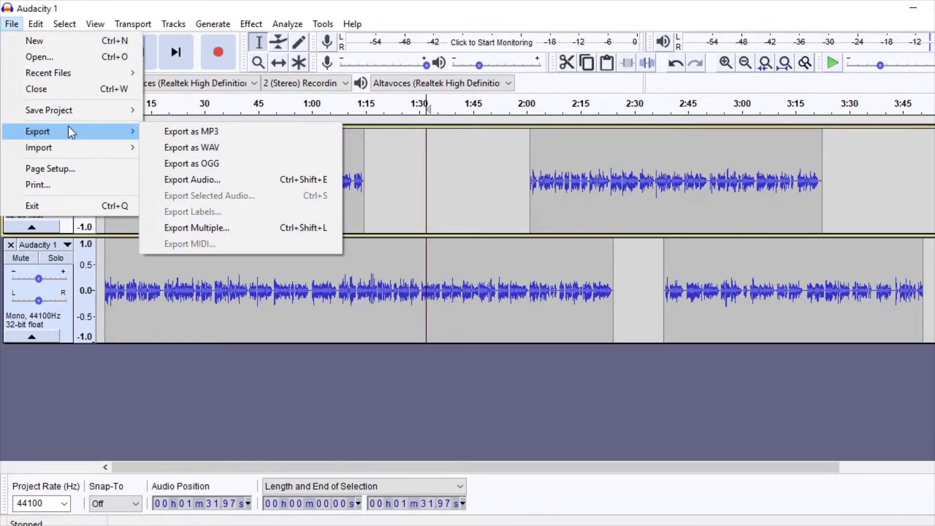
click(259, 184)
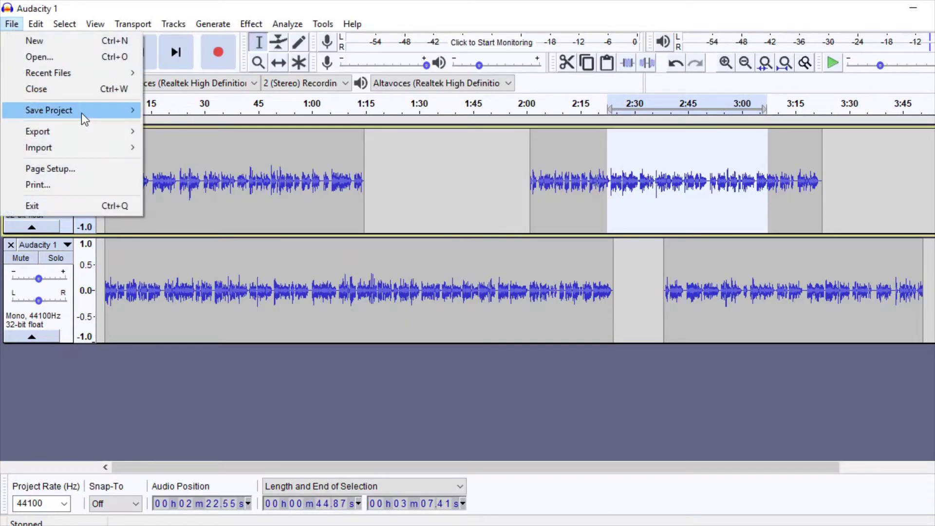
mouse_move(122, 132)
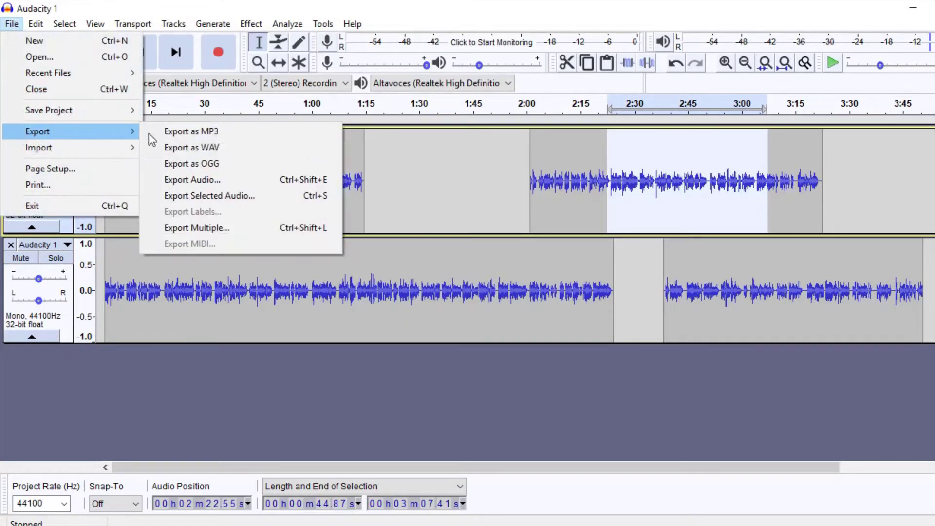
click(280, 197)
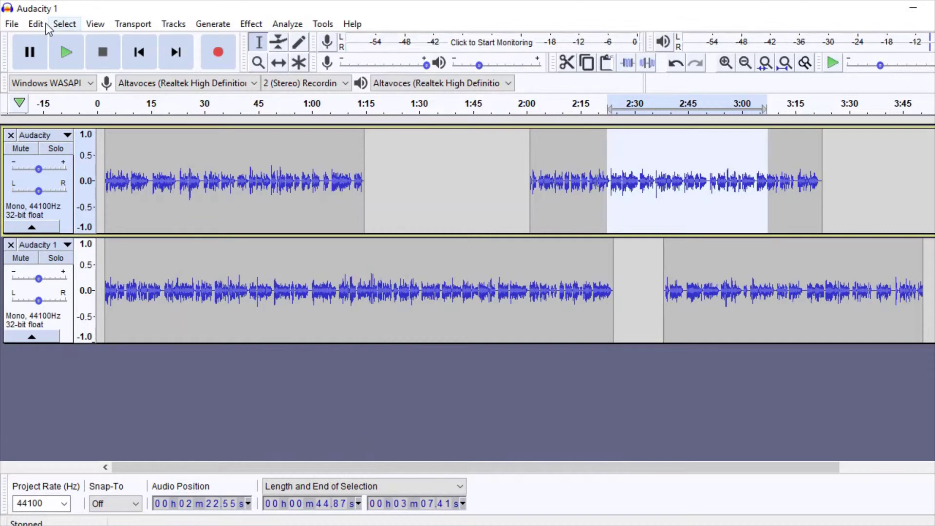
click(12, 25)
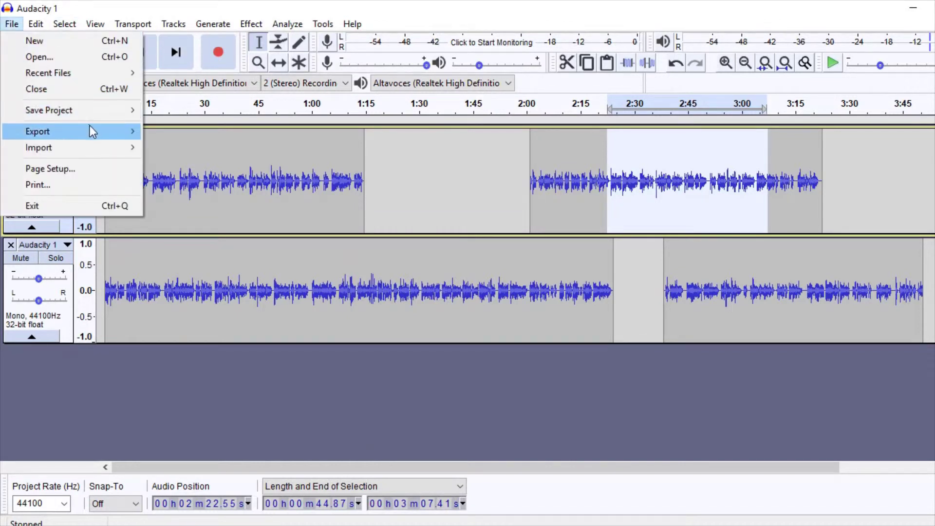
mouse_move(90, 129)
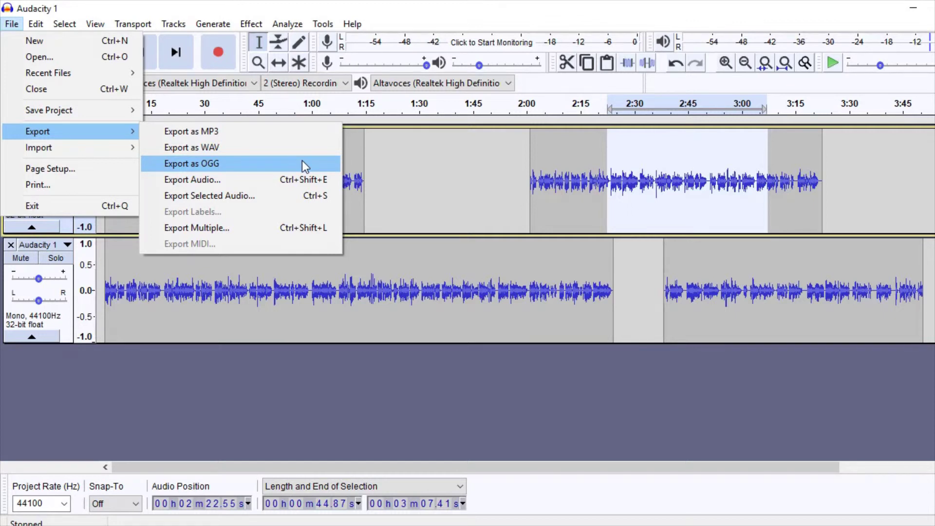
- Export audio as WAV 32-bit float PCM with the file name 'Test'
click(252, 180)
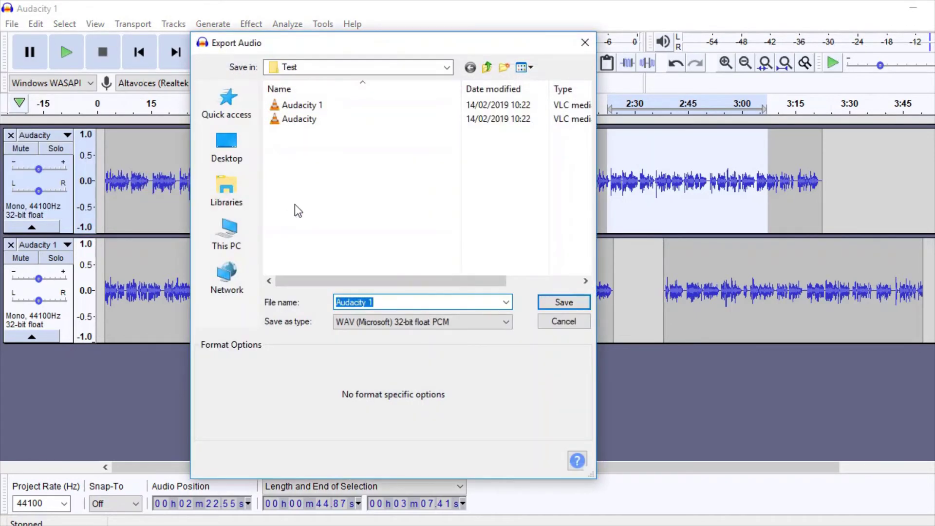
click(507, 322)
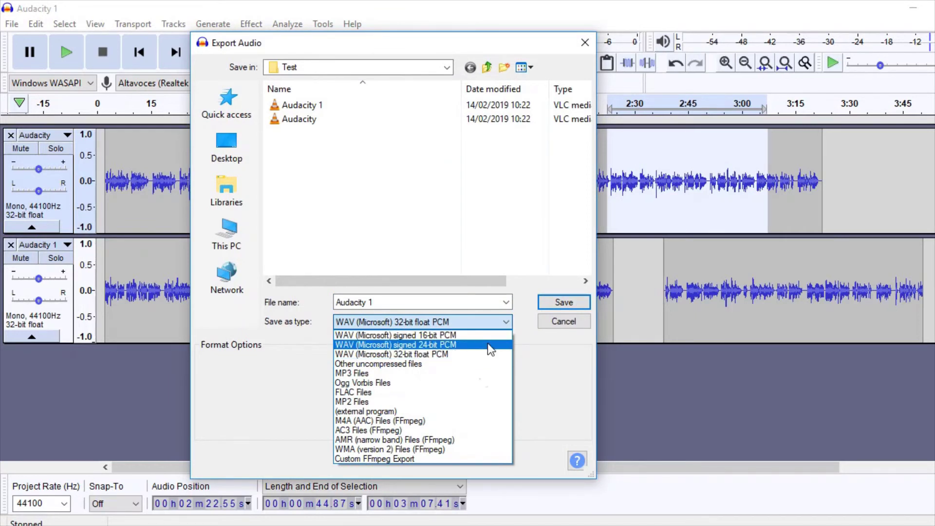
click(475, 354)
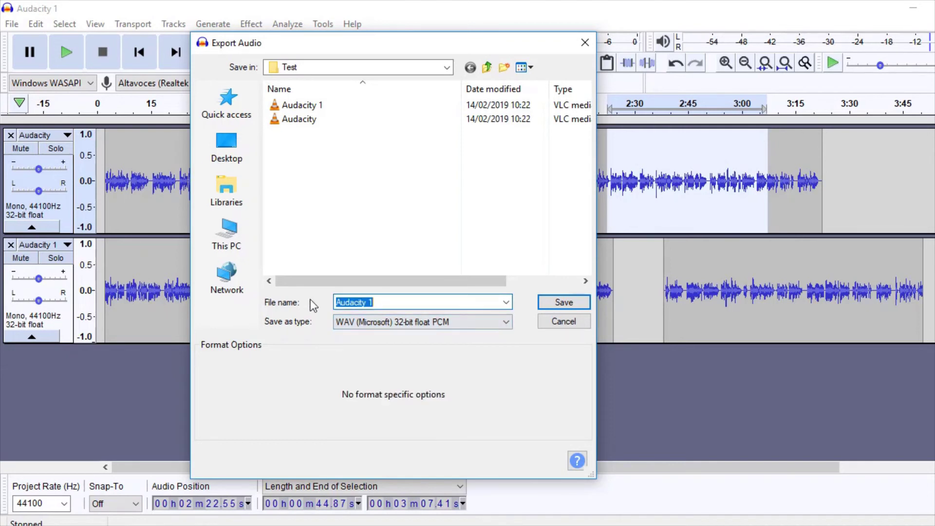
text(Test)
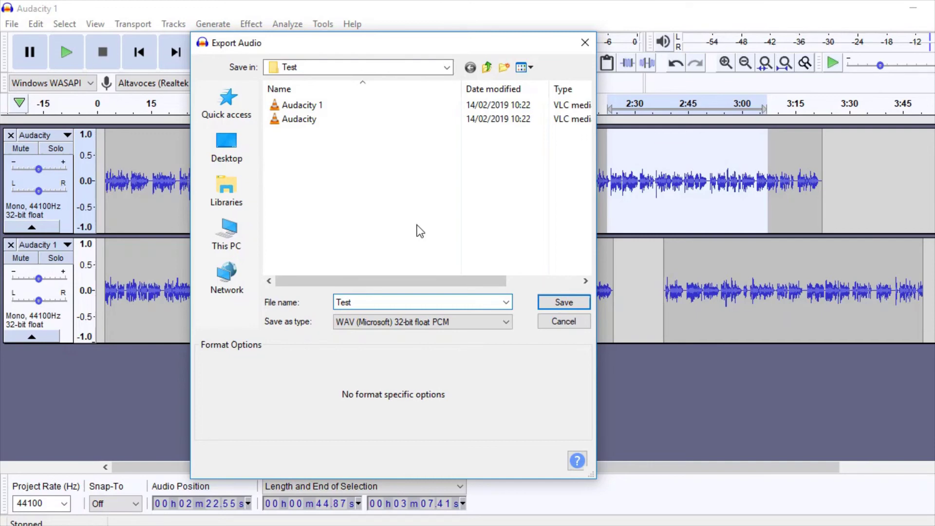
- Save the export, accepting the mix-down warning and the metadata dialog
click(575, 302)
click(538, 306)
click(583, 423)
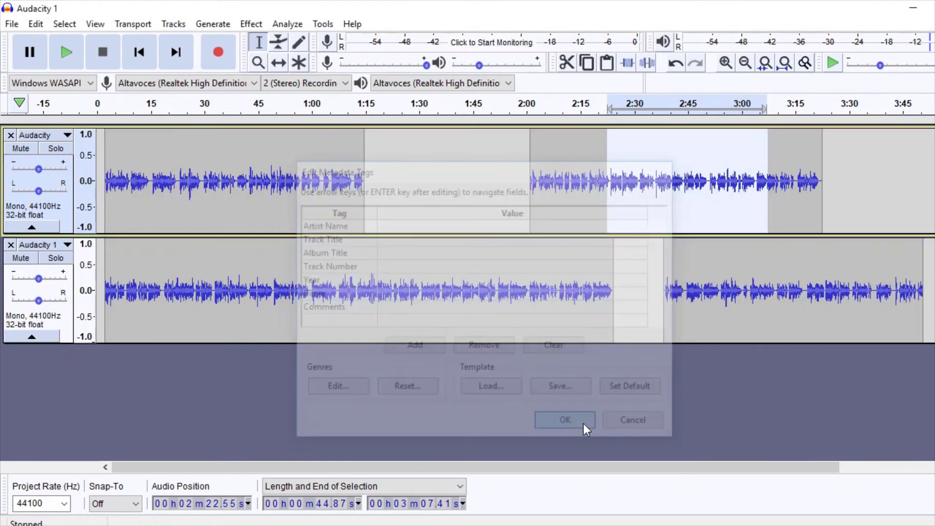